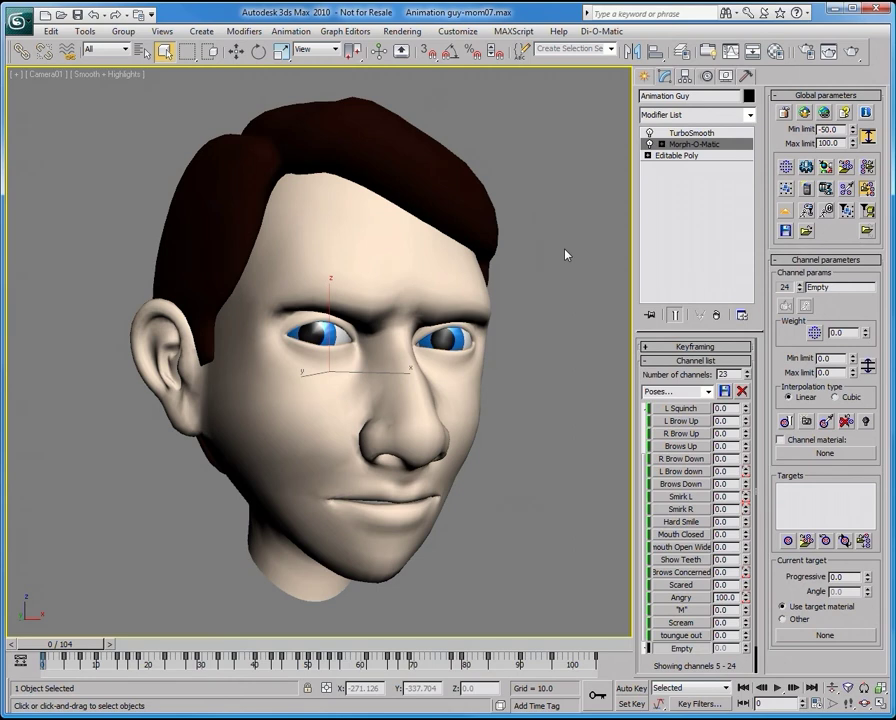
Scrub the timeline from frame 0 toward frame 77 to preview the angry-to-smile animation.
{"action": "mouse_move", "coordinate": [90, 645]}
{"action": "left_mouse_down"}
{"action": "mouse_move", "coordinate": [566, 645]}
{"action": "mouse_move", "coordinate": [456, 638]}
{"action": "mouse_move", "coordinate": [100, 648]}
{"action": "left_mouse_up"}
Open the Save to file options, keeping every Data to save type checked.
{"action": "left_click", "coordinate": [785, 231]}
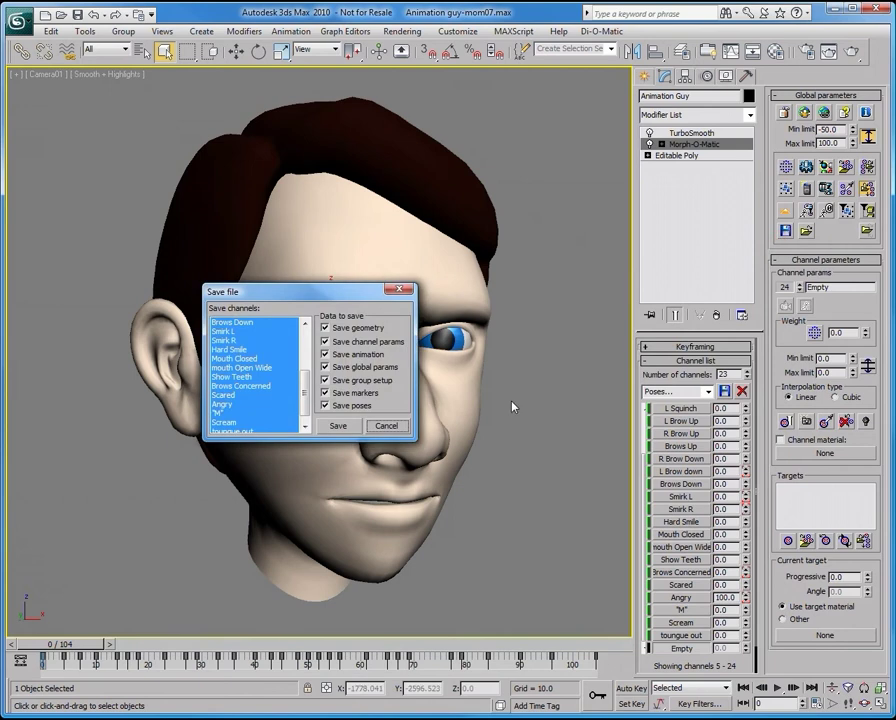
{"action": "mouse_move", "coordinate": [255, 292]}
{"action": "left_mouse_down"}
{"action": "mouse_move", "coordinate": [164, 156]}
{"action": "mouse_move", "coordinate": [120, 120]}
{"action": "mouse_move", "coordinate": [253, 295]}
{"action": "left_mouse_up"}
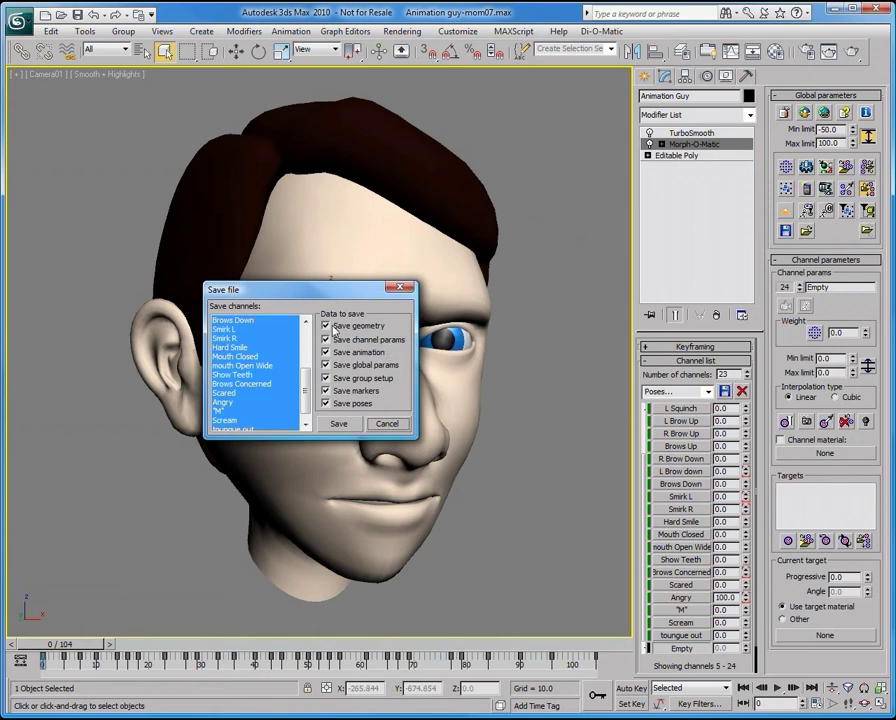
{"action": "scroll", "coordinate": [307, 345], "scroll_direction": "up", "scroll_amount": 5}
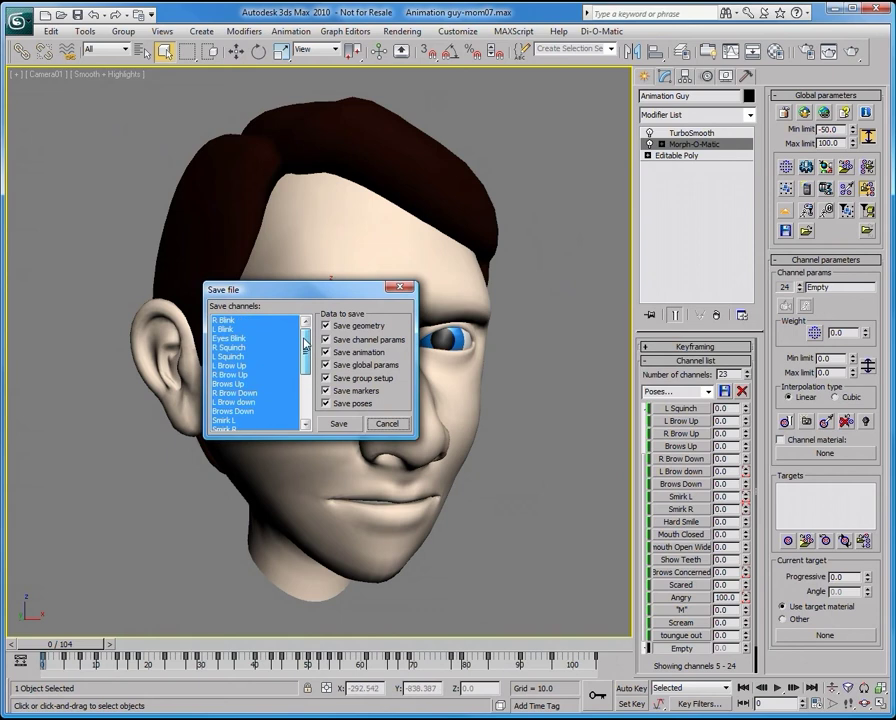
{"action": "scroll", "coordinate": [305, 402], "scroll_direction": "down", "scroll_amount": 6}
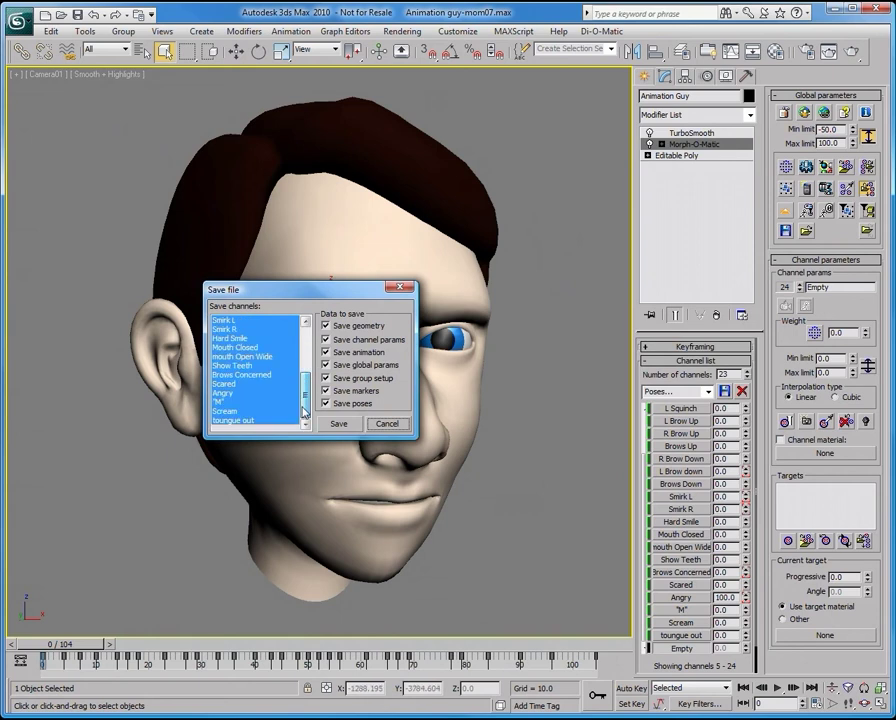
{"action": "scroll", "coordinate": [300, 410], "scroll_direction": "up", "scroll_amount": 4}
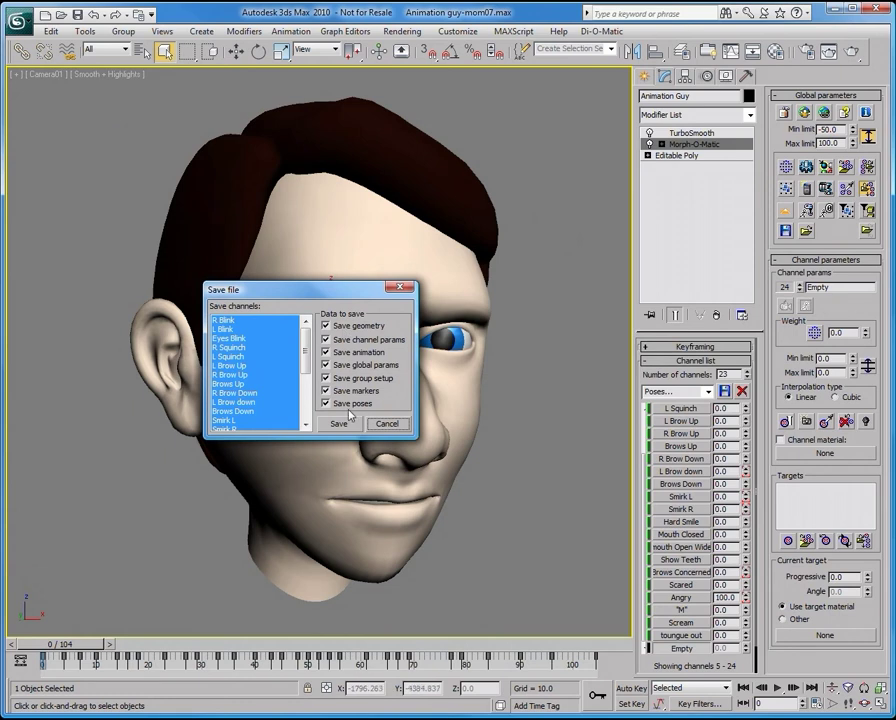
{"action": "left_click_drag", "start_coordinate": [319, 293], "coordinate": [413, 275]}
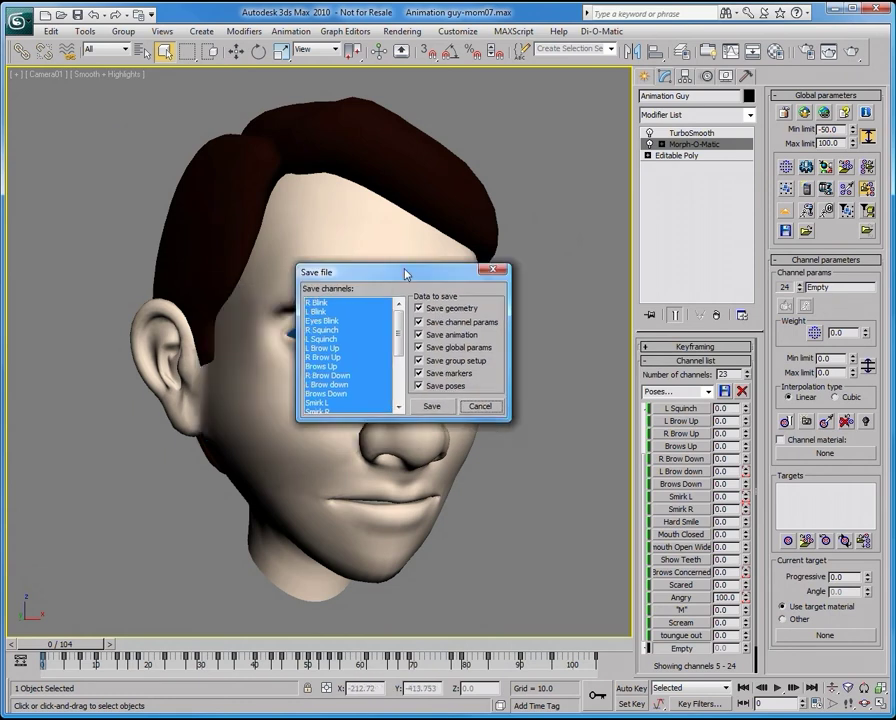
Save the morph channels as ted.mom in C:\Morph-O-Matic.
{"action": "left_click", "coordinate": [436, 406]}
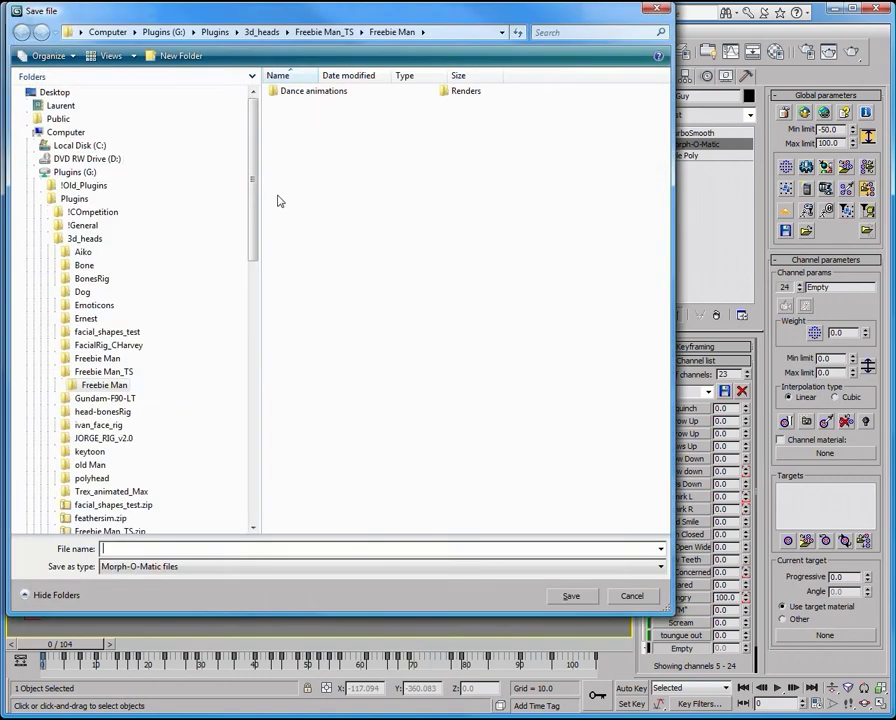
{"action": "left_click", "coordinate": [78, 145]}
{"action": "double_click", "coordinate": [293, 188]}
{"action": "left_click", "coordinate": [297, 91]}
{"action": "left_click", "coordinate": [570, 597]}
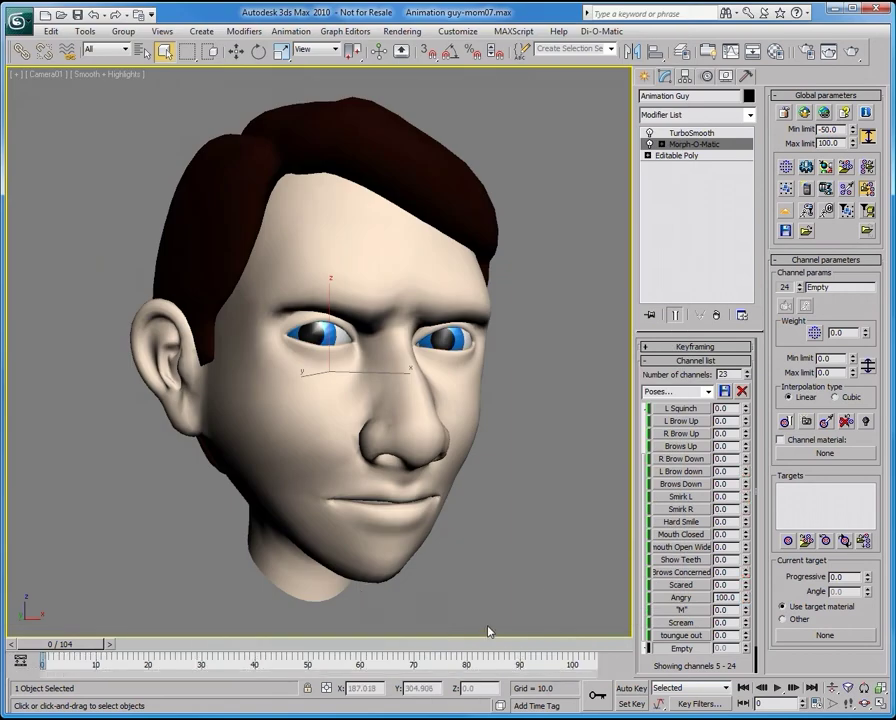
Load ted.mom back onto the head with Load geometry unchecked.
{"action": "left_click", "coordinate": [718, 346]}
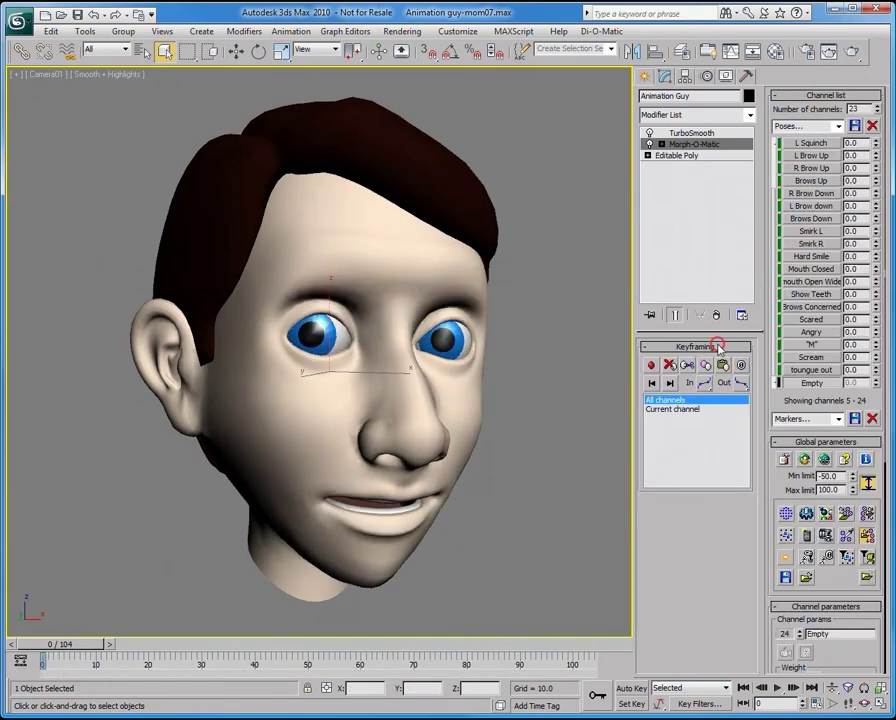
{"action": "left_click", "coordinate": [718, 346]}
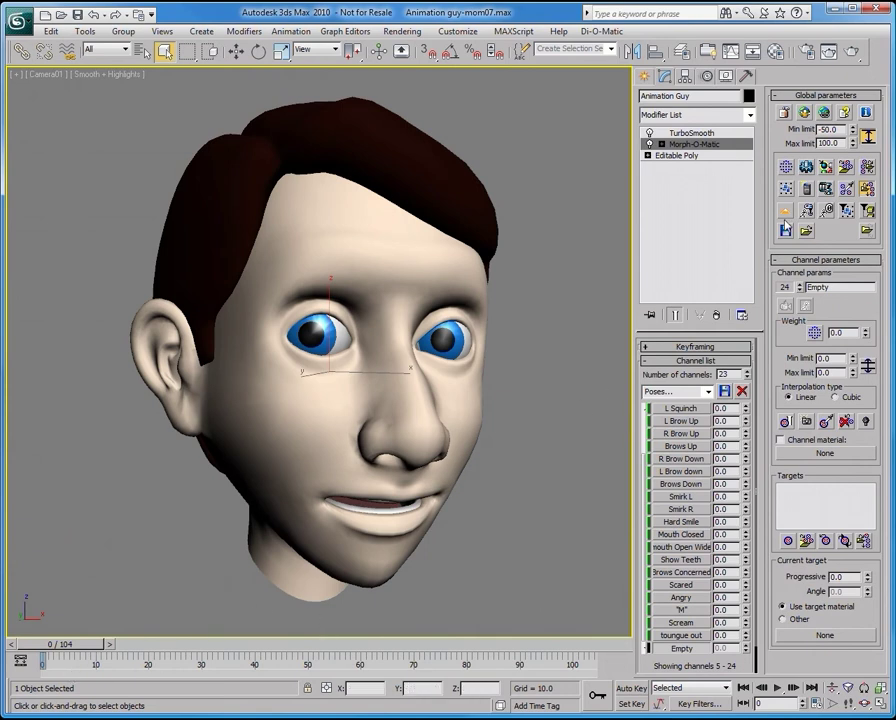
{"action": "left_click", "coordinate": [806, 230]}
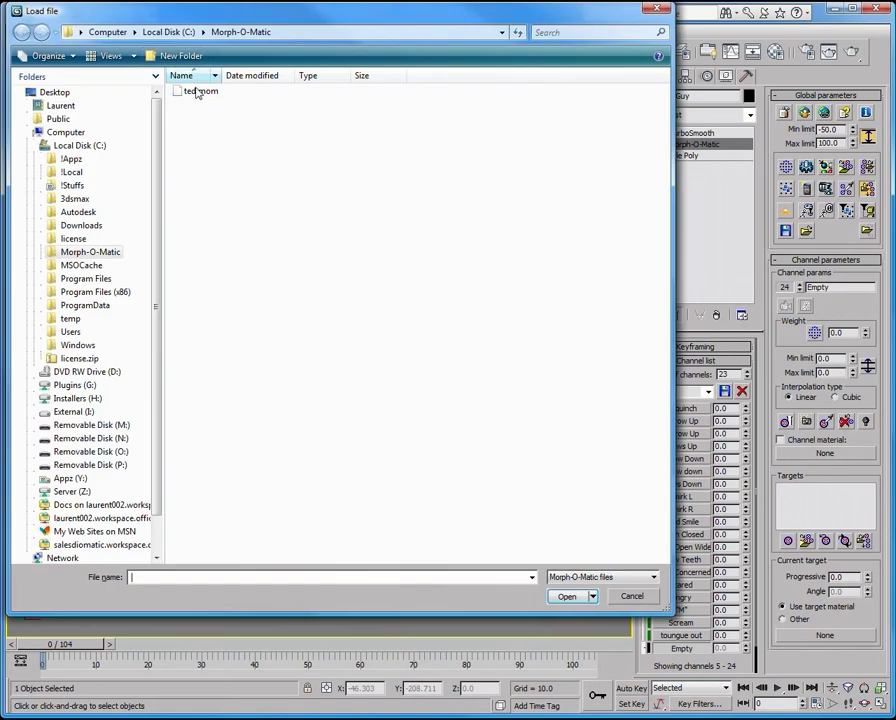
{"action": "left_click", "coordinate": [198, 91]}
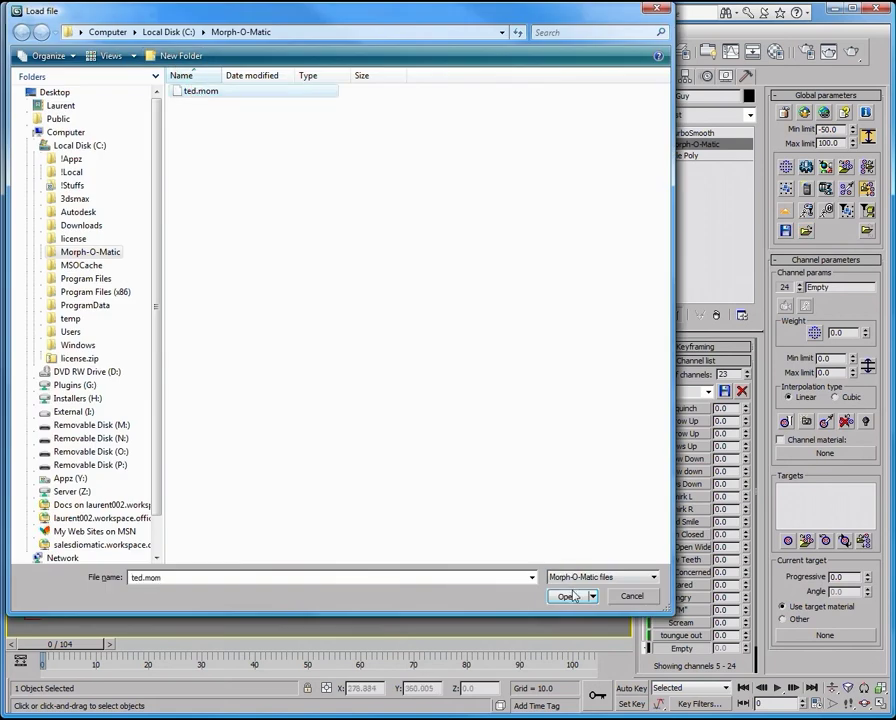
{"action": "left_click", "coordinate": [568, 596]}
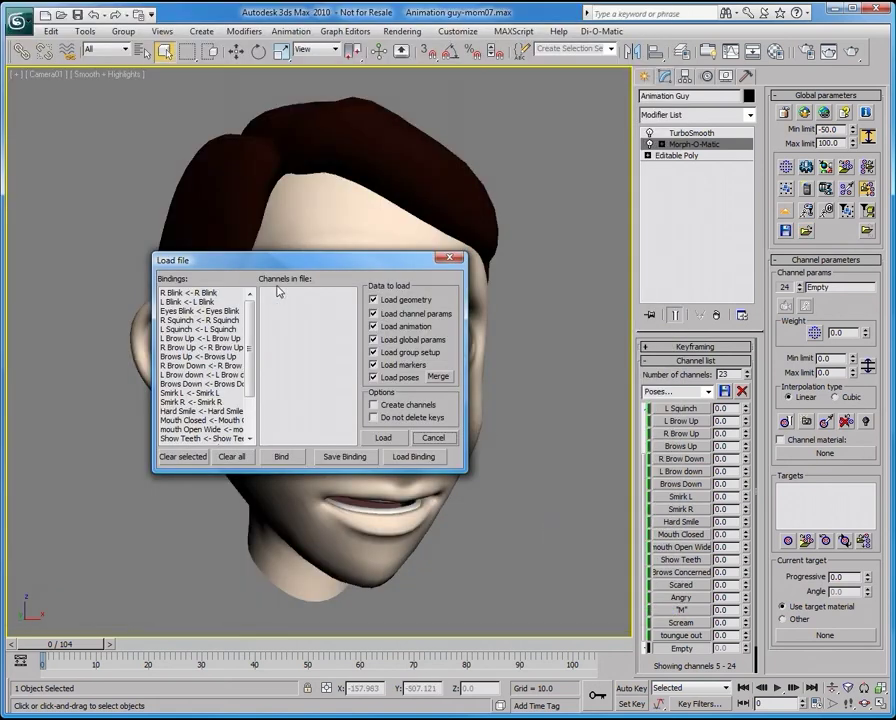
{"action": "key", "text": "Down"}
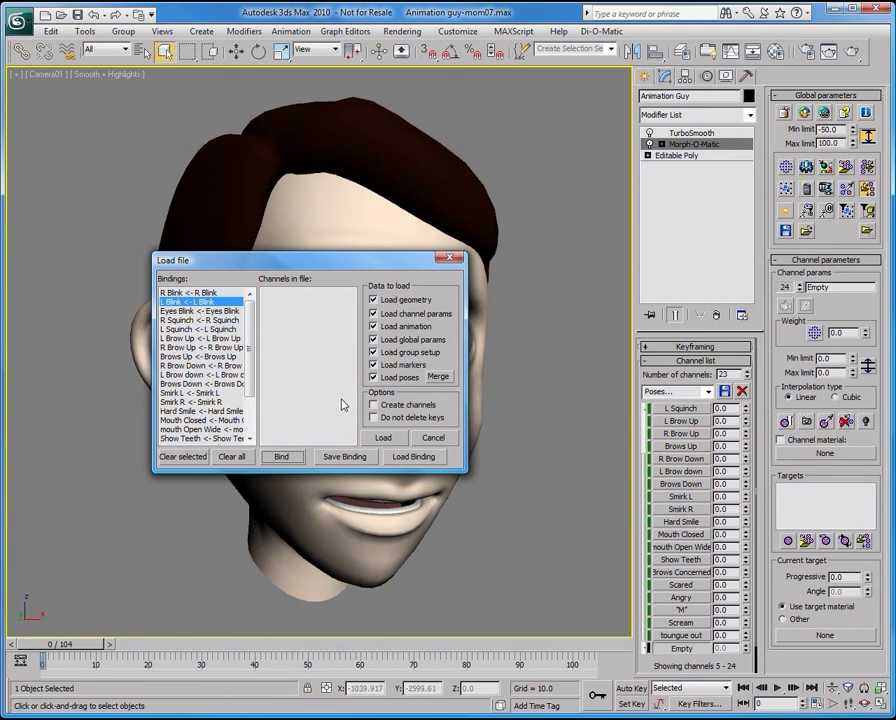
{"action": "left_click", "coordinate": [373, 299]}
{"action": "left_click", "coordinate": [383, 437]}
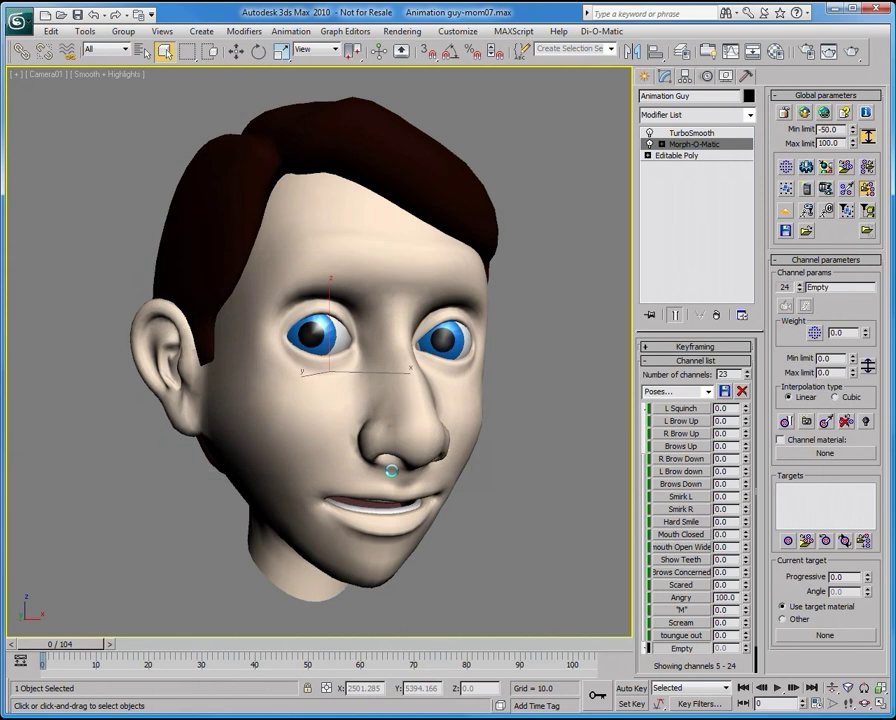
Set Angry to 100, preview the animation, then delete the Morph-O-Matic modifier.
{"action": "left_click", "coordinate": [681, 597]}
{"action": "left_click_drag", "start_coordinate": [87, 643], "coordinate": [45, 643]}
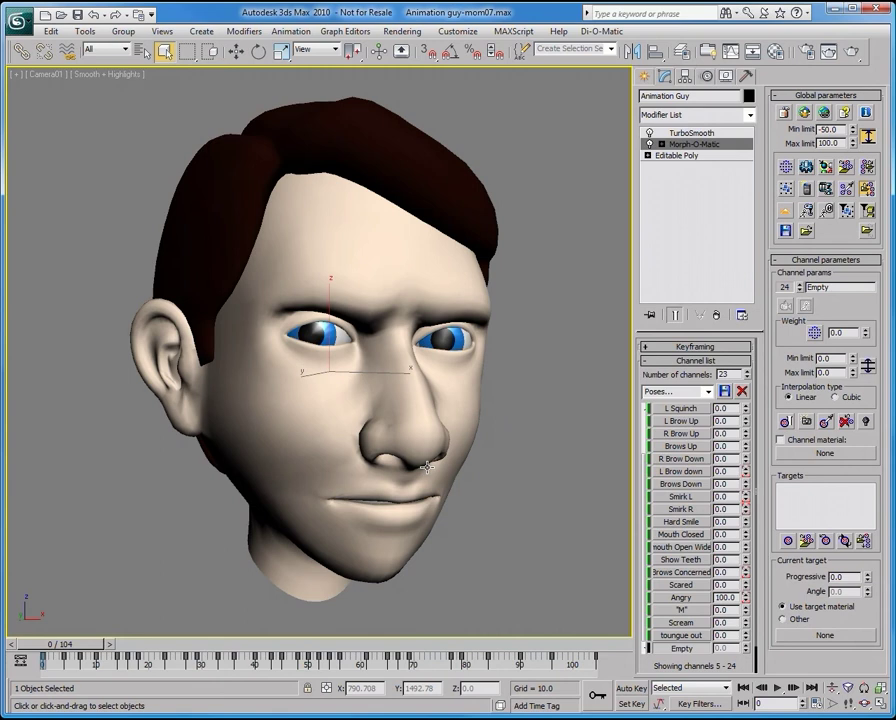
{"action": "left_click", "coordinate": [716, 315]}
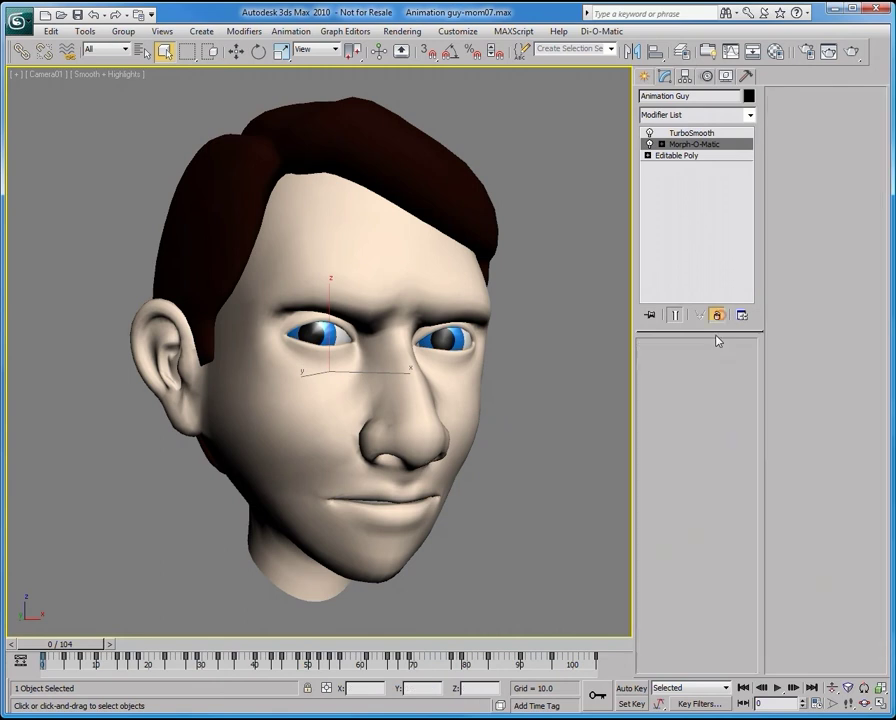
Add a fresh Morph-O-Matic modifier and bring its single empty channel into view.
{"action": "left_click", "coordinate": [742, 113]}
{"action": "scroll", "coordinate": [744, 336], "scroll_direction": "up", "scroll_amount": 3}
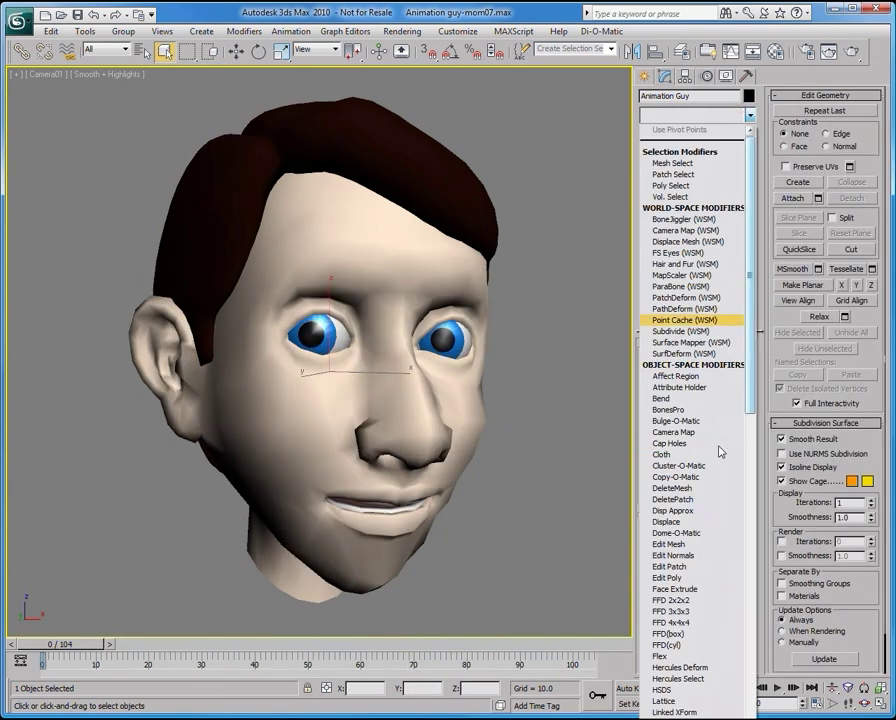
{"action": "scroll", "coordinate": [695, 470], "scroll_direction": "down", "scroll_amount": 9}
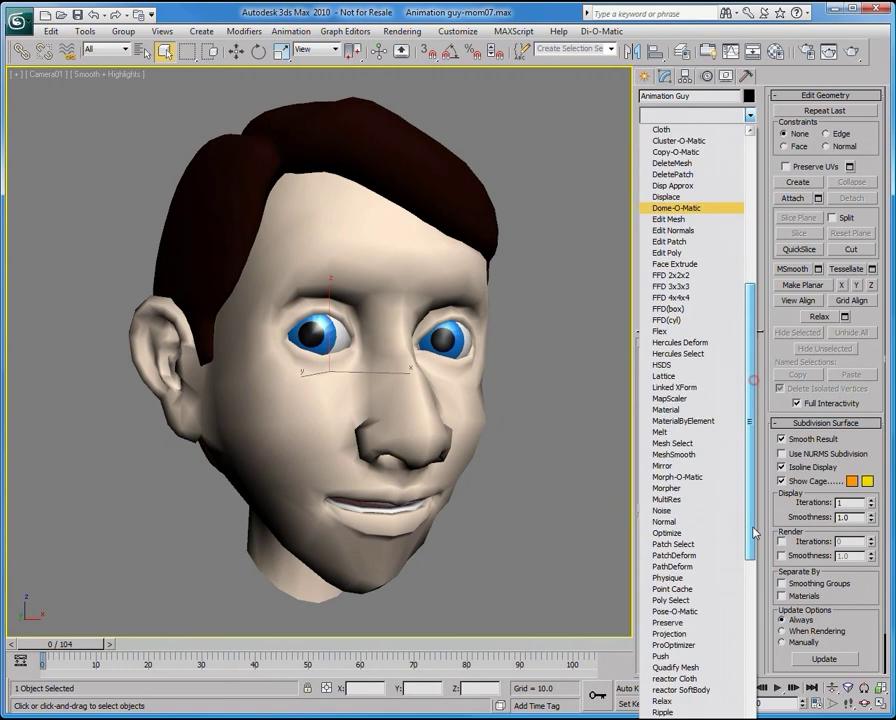
{"action": "left_click", "coordinate": [694, 478]}
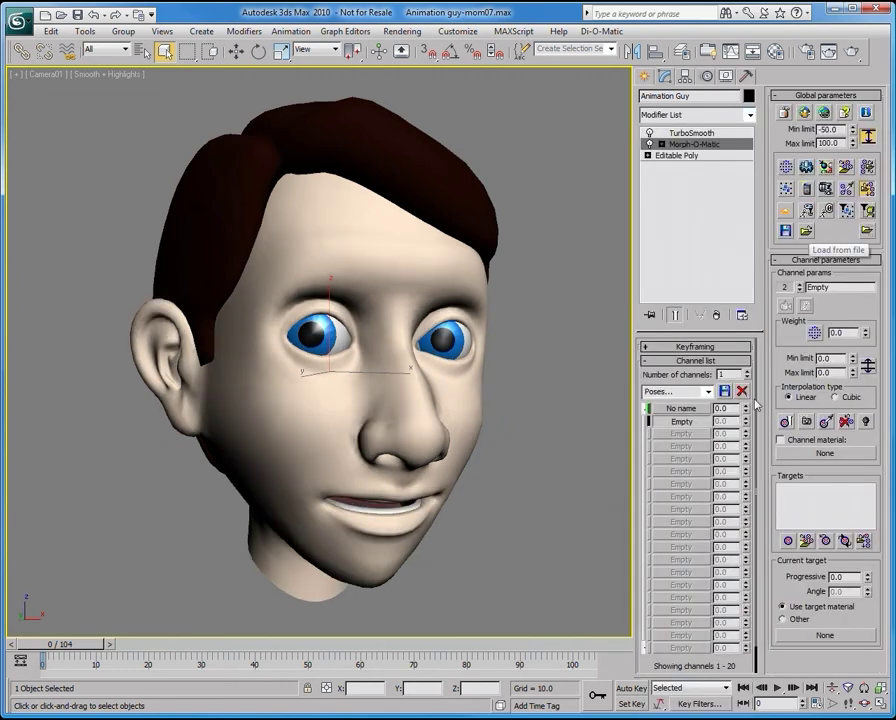
{"action": "left_click_drag", "start_coordinate": [672, 337], "coordinate": [683, 274]}
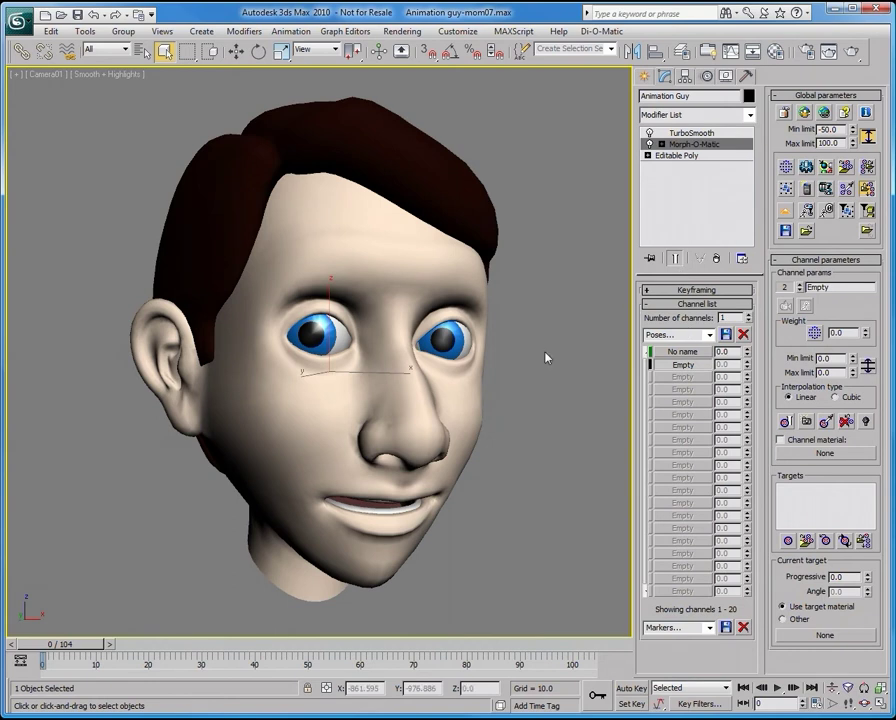
Load ted.mom with Load animation unchecked and Create channels checked.
{"action": "left_click", "coordinate": [813, 234]}
{"action": "left_click", "coordinate": [205, 91]}
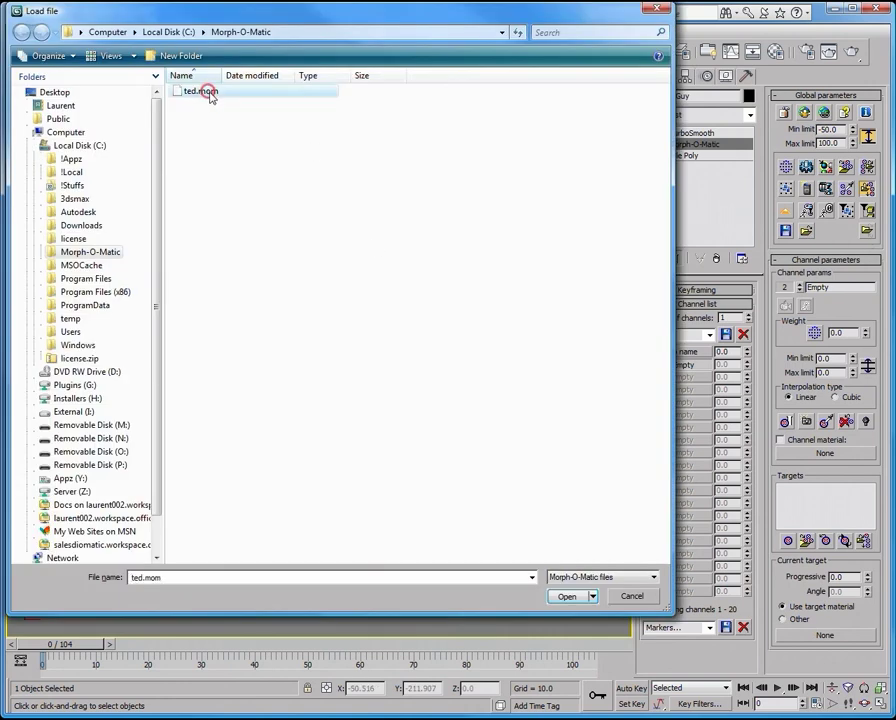
{"action": "left_click", "coordinate": [560, 598]}
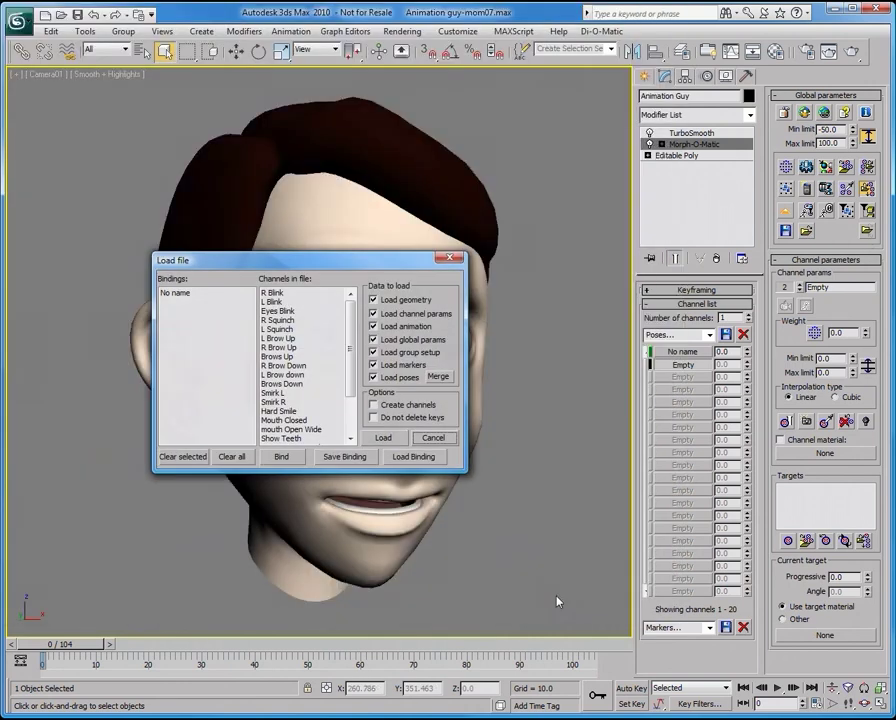
{"action": "left_click", "coordinate": [373, 326]}
{"action": "left_click", "coordinate": [408, 406]}
{"action": "left_click", "coordinate": [382, 437]}
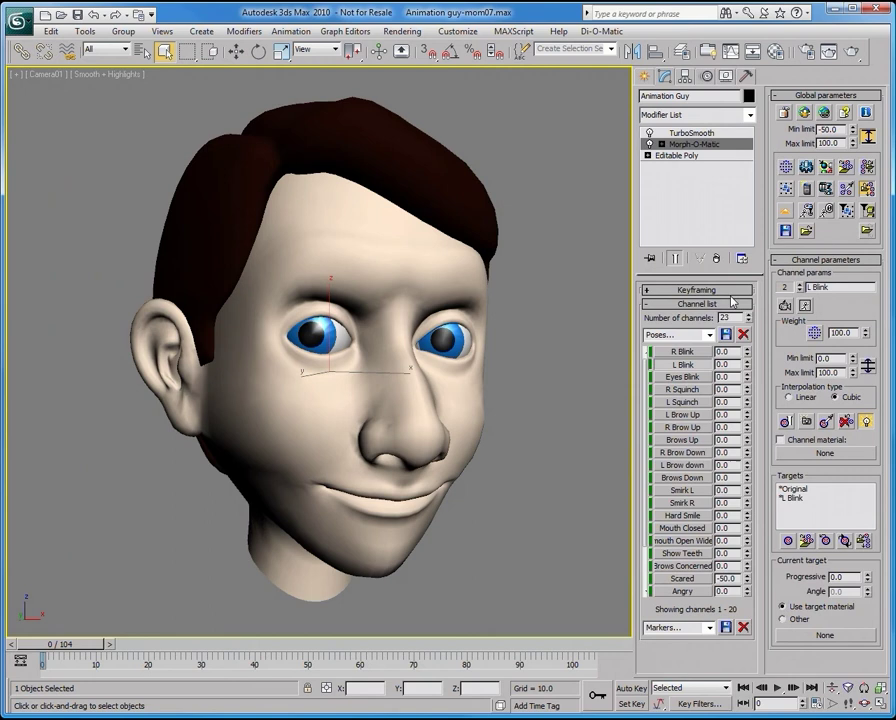
Turn on Auto Load in the MOM Autoload Options.
{"action": "left_click", "coordinate": [864, 232]}
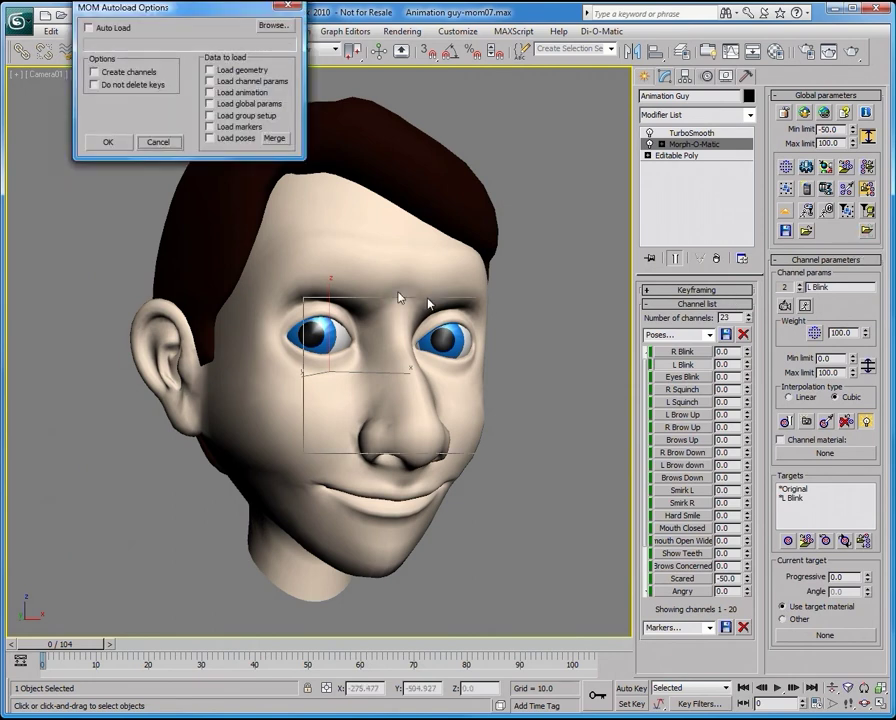
{"action": "left_click_drag", "start_coordinate": [98, 8], "coordinate": [296, 298]}
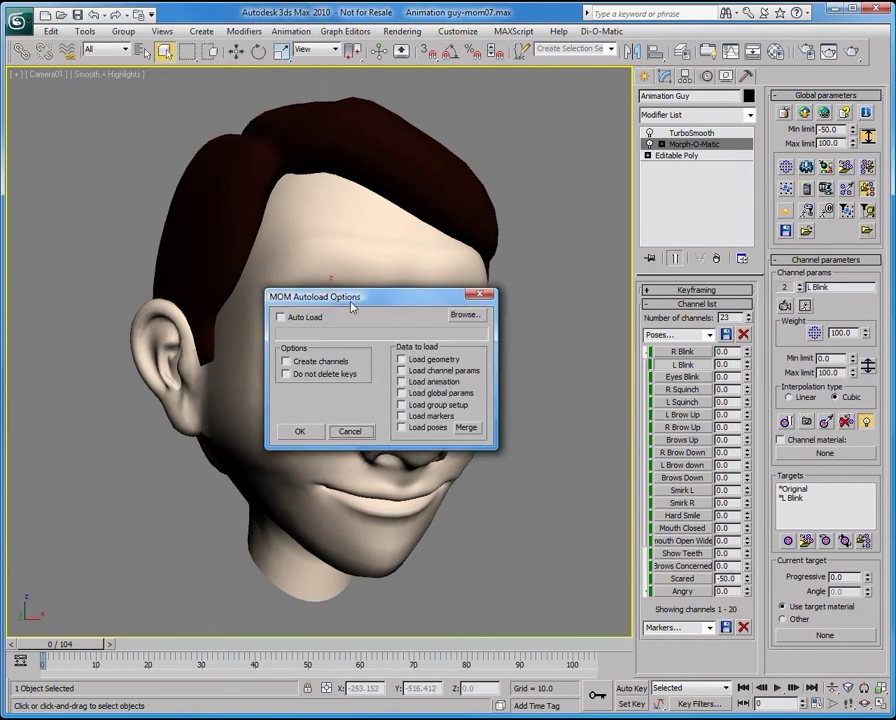
{"action": "left_click", "coordinate": [281, 317]}
Set the auto-load file to C:\Morph-O-Matic\ted.mom with Load geometry checked, and confirm.
{"action": "left_click", "coordinate": [464, 314]}
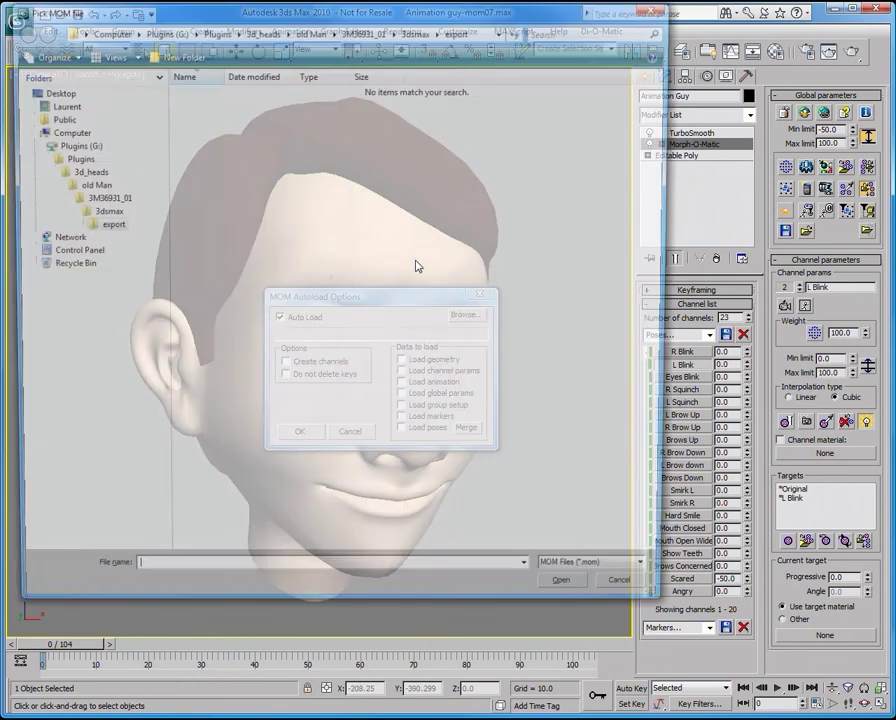
{"action": "left_click", "coordinate": [110, 145]}
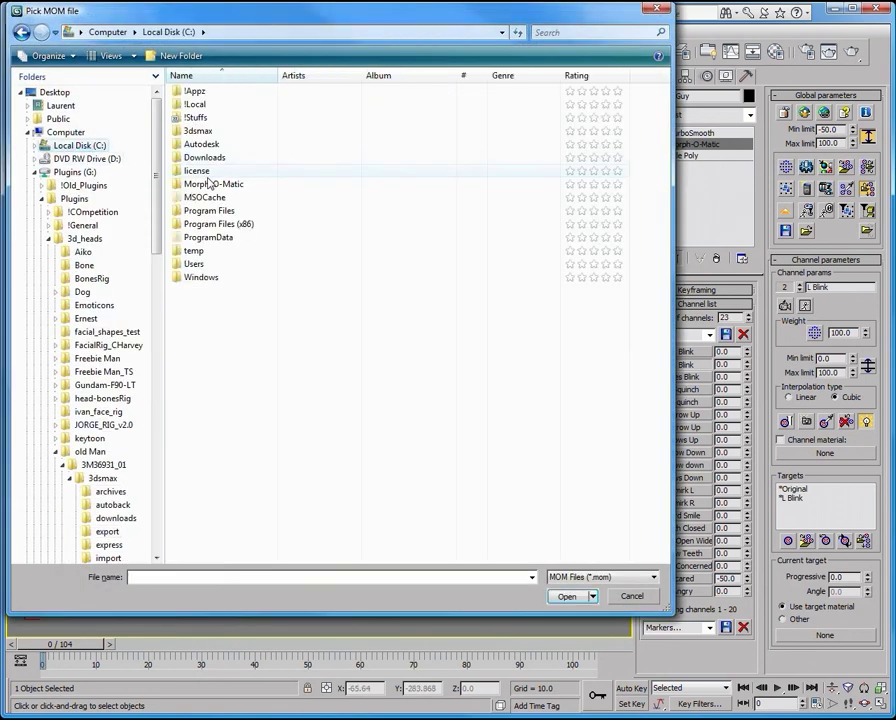
{"action": "double_click", "coordinate": [213, 184]}
{"action": "double_click", "coordinate": [206, 93]}
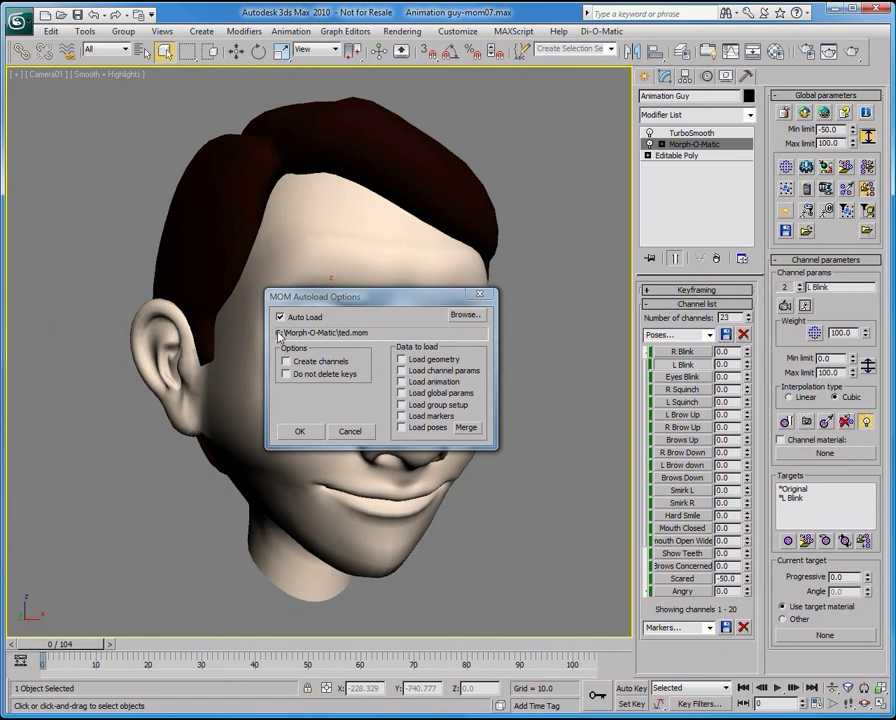
{"action": "left_click", "coordinate": [401, 359]}
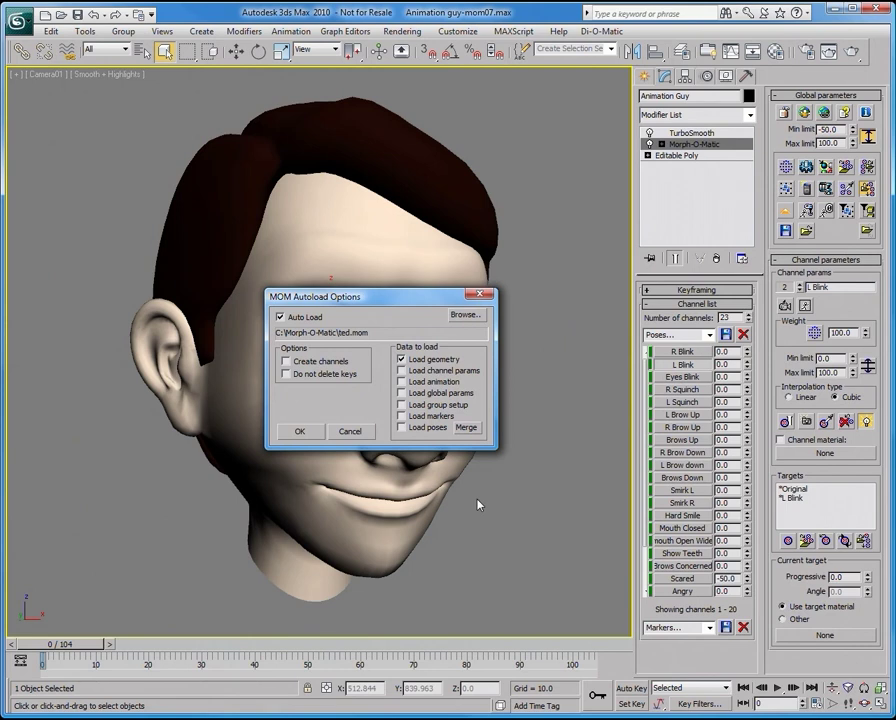
{"action": "left_click", "coordinate": [299, 432]}
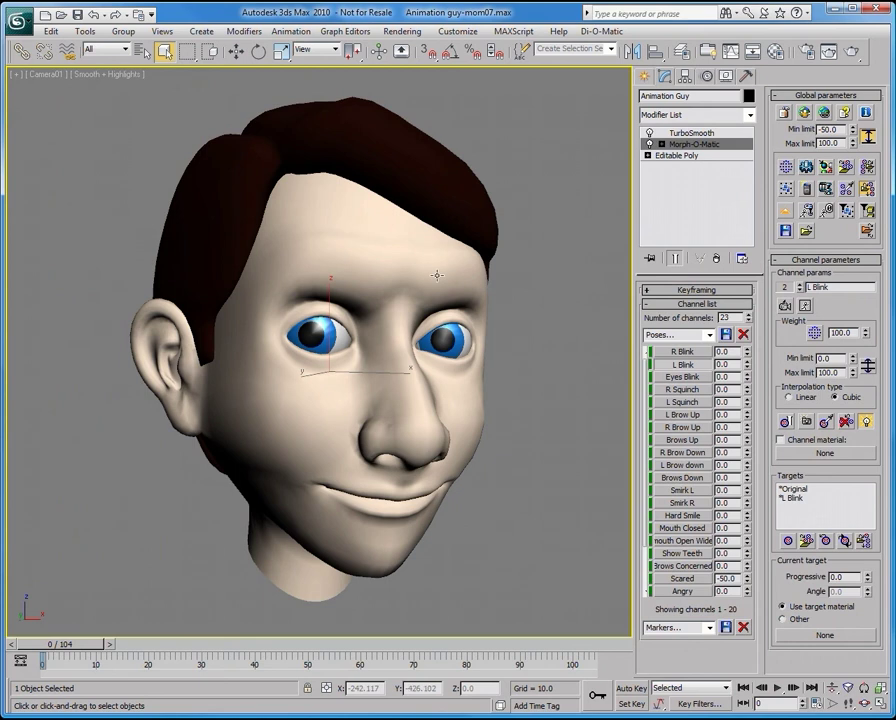
Switch the auto-load from Load geometry to Load animation and confirm.
{"action": "left_click", "coordinate": [862, 231]}
{"action": "left_click", "coordinate": [403, 360]}
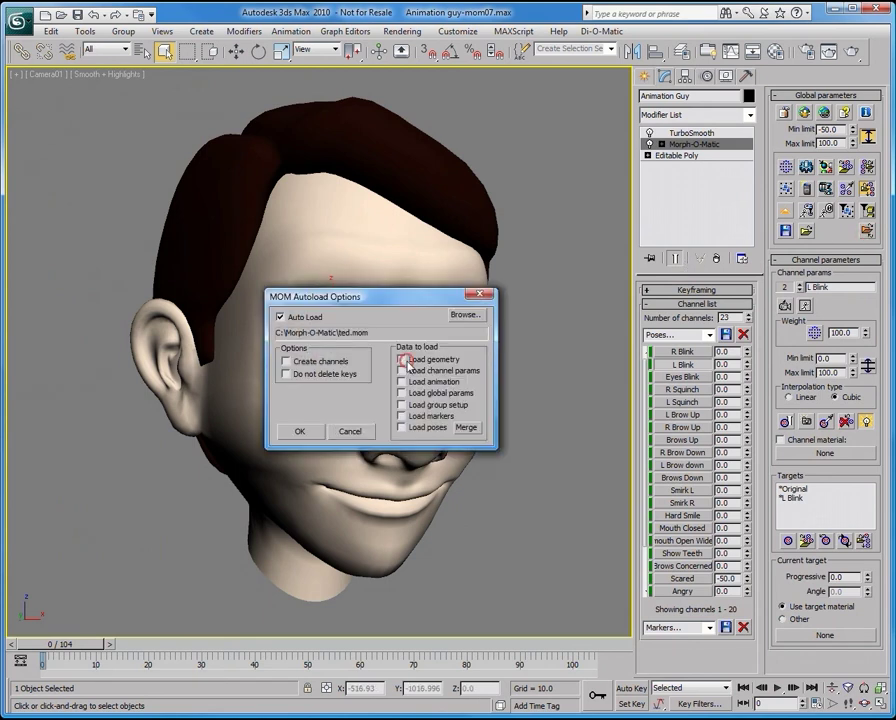
{"action": "left_click", "coordinate": [428, 381]}
{"action": "left_click", "coordinate": [352, 431]}
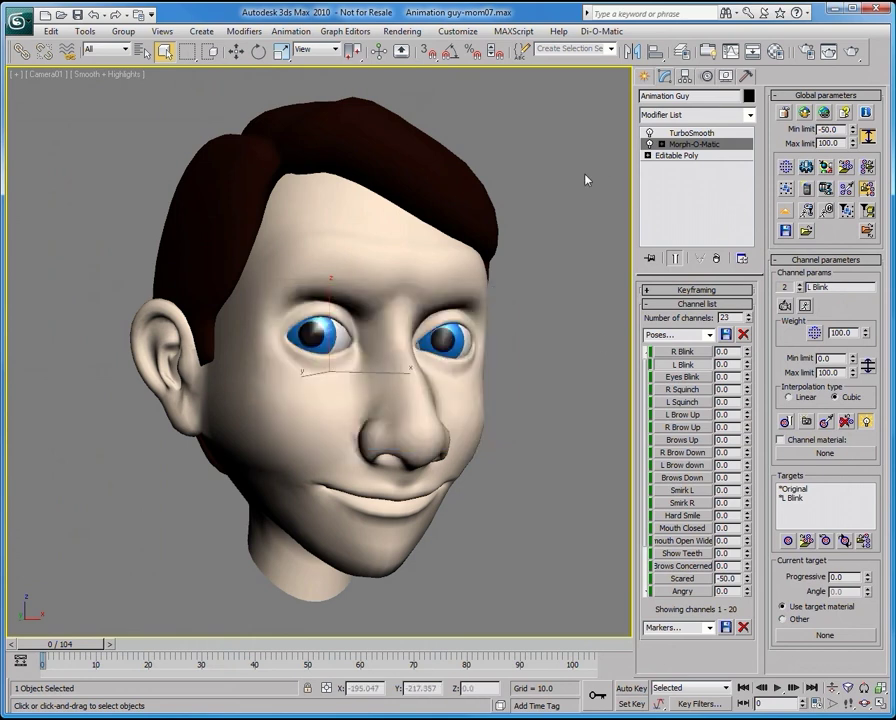
Reload the changed ted.mom in UltraEdit-32 and scroll through its channel list.
{"action": "key", "text": "alt+Tab"}
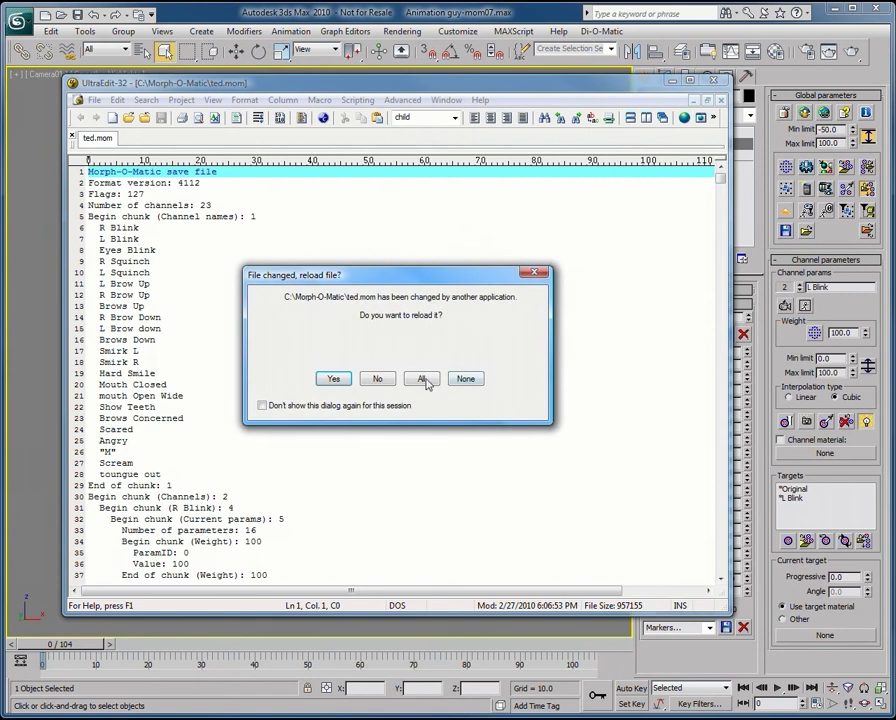
{"action": "left_click", "coordinate": [333, 378]}
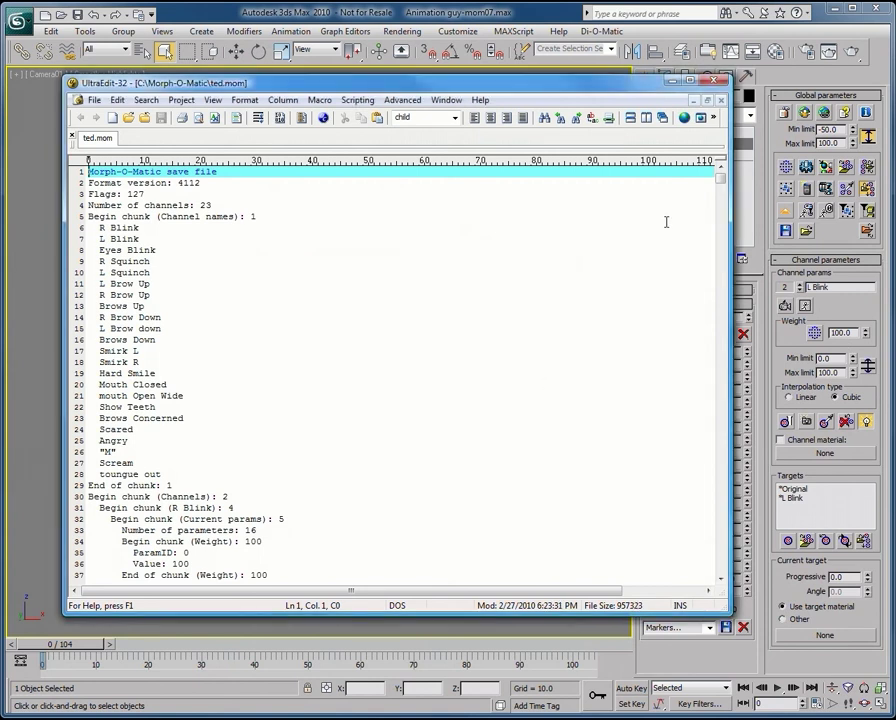
{"action": "scroll", "coordinate": [626, 258], "scroll_direction": "down", "scroll_amount": 6}
{"action": "scroll", "coordinate": [666, 250], "scroll_direction": "down", "scroll_amount": 3}
{"action": "scroll", "coordinate": [666, 246], "scroll_direction": "up", "scroll_amount": 8}
Jump back to the top of ted.mom, then return to the 3ds Max scene.
{"action": "mouse_move", "coordinate": [720, 178]}
{"action": "left_mouse_down"}
{"action": "mouse_move", "coordinate": [722, 545]}
{"action": "mouse_move", "coordinate": [720, 178]}
{"action": "left_mouse_up"}
{"action": "middle_click", "coordinate": [540, 332]}
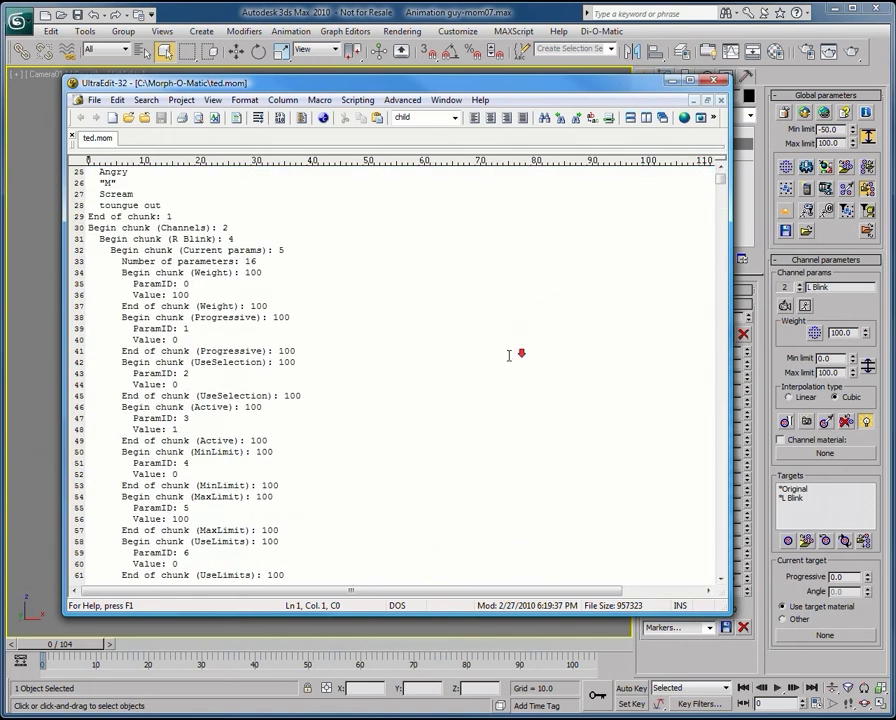
{"action": "key", "text": "ctrl+Home"}
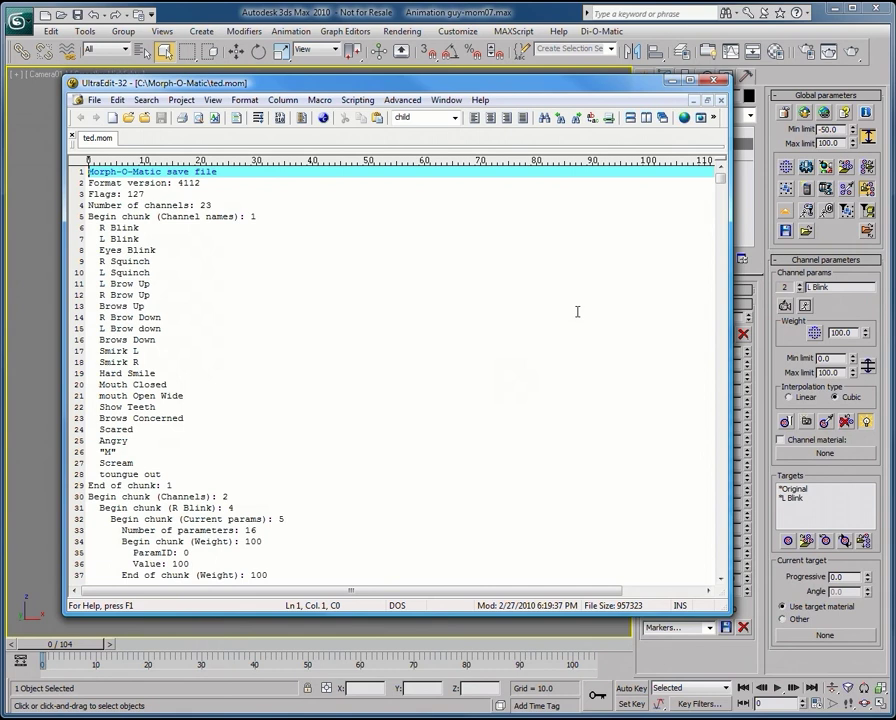
{"action": "left_click", "coordinate": [351, 8]}
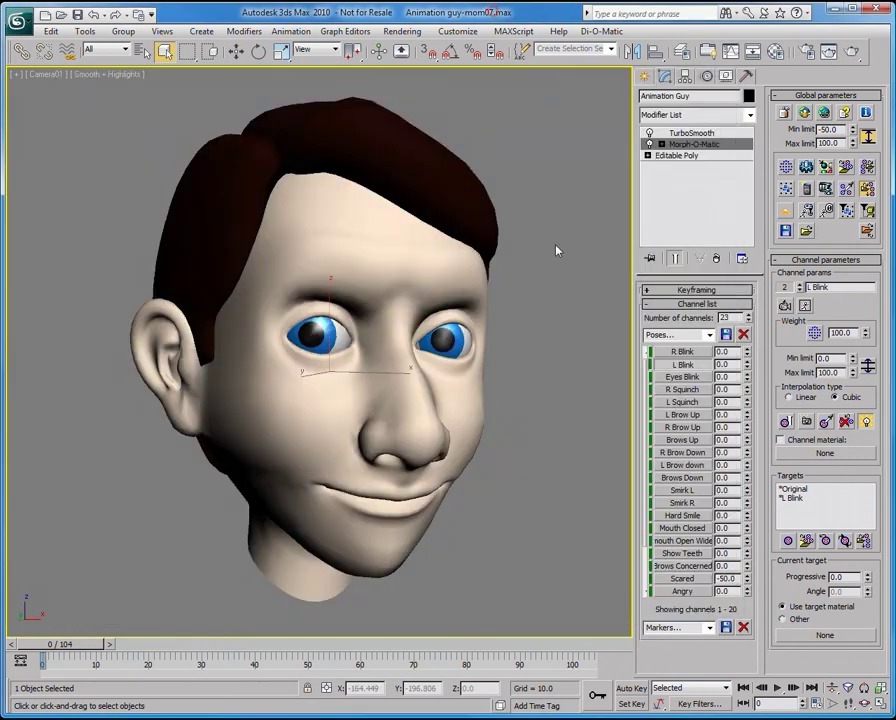